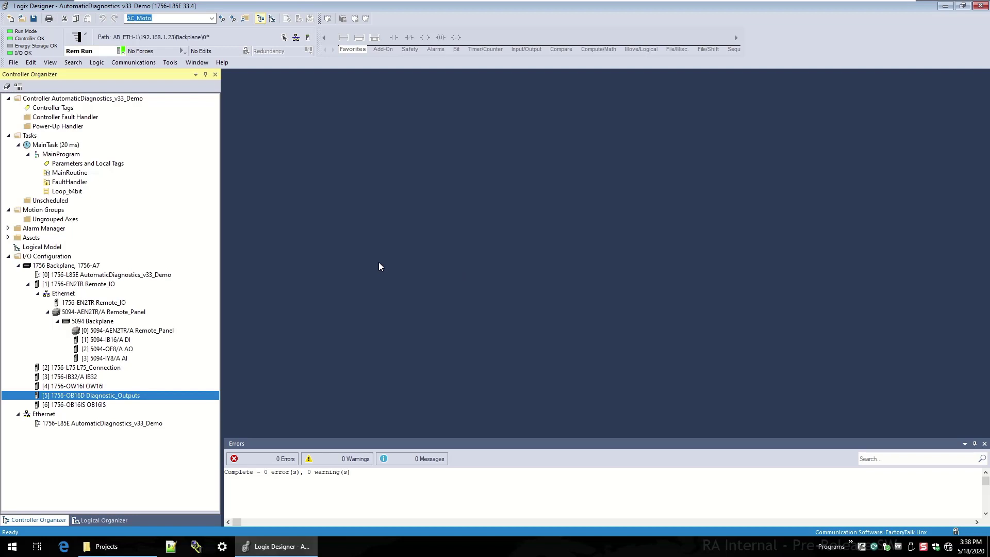
# Open Diagnostic_Outputs module properties at its Configuration page, showing no-load diagnostics on points 01 and 03
pyautogui.doubleClick(164, 395)
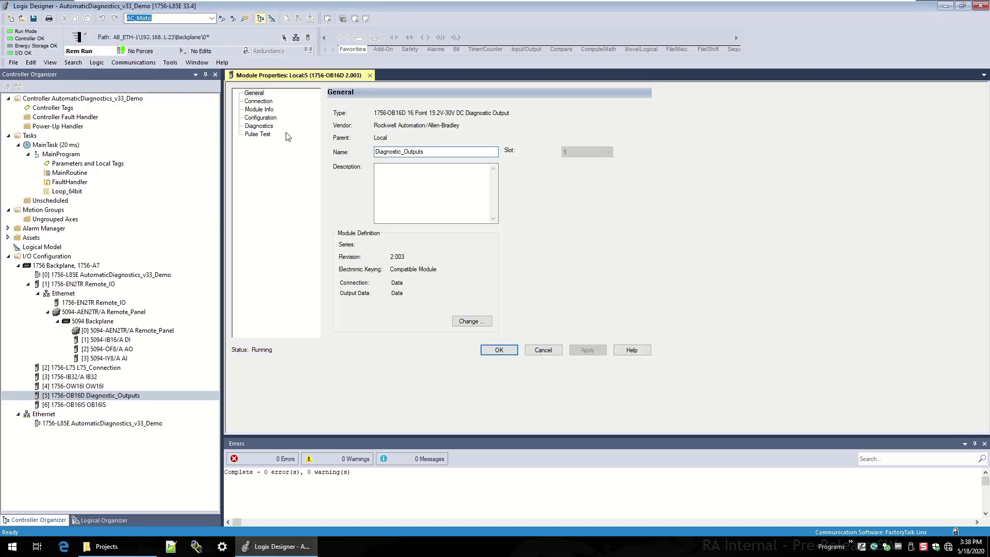
pyautogui.click(272, 119)
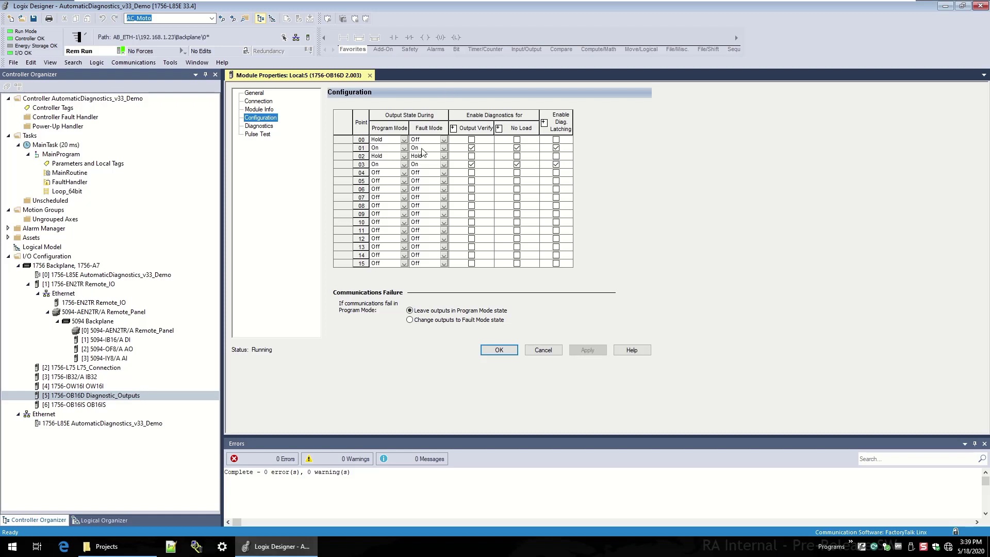
# Switch to FactoryTalk View Studio to see MainDisplay's Automatic Diagnostics Event Summary in design view
pyautogui.moveTo(462, 4)
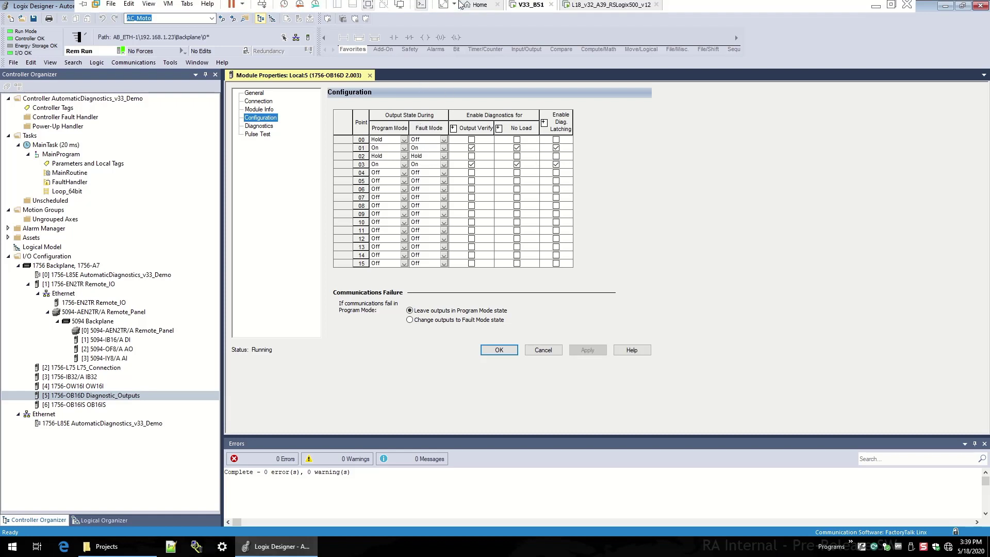
pyautogui.click(593, 8)
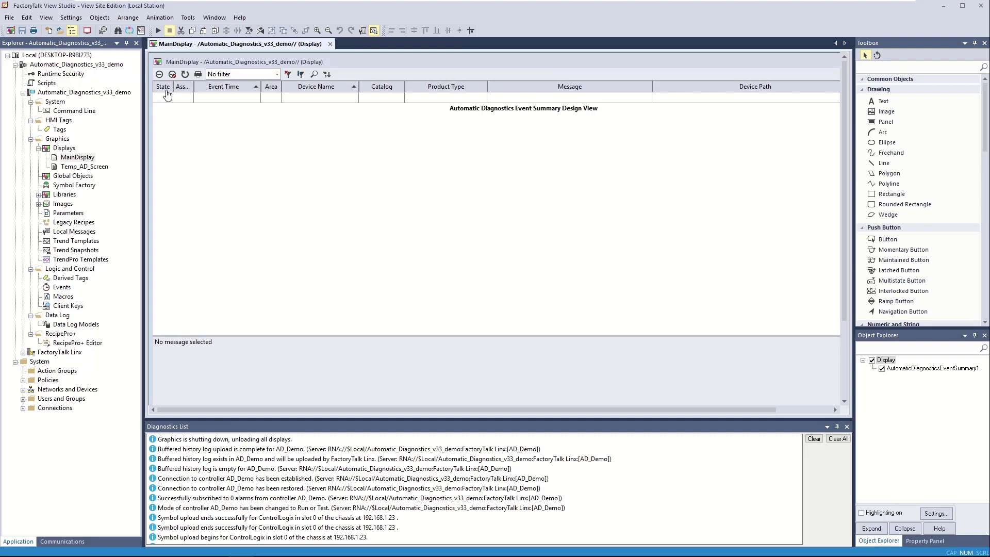
# Launch the SE Client to run MainDisplay, listing No Load events for points 1 and 3
pyautogui.click(88, 30)
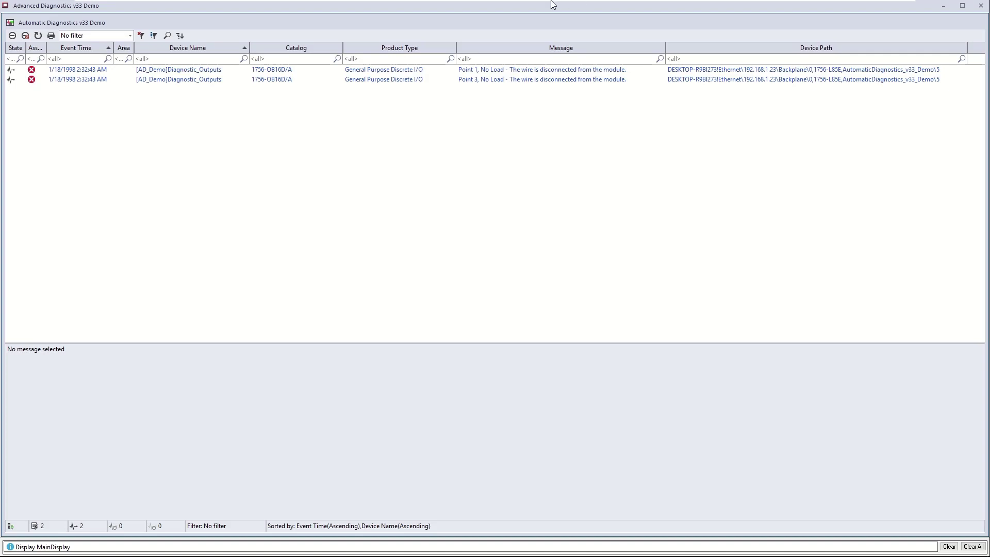
# Clear output verify, no-load and latching diagnostics on Diagnostic_Outputs points 01 and 03
pyautogui.click(532, 8)
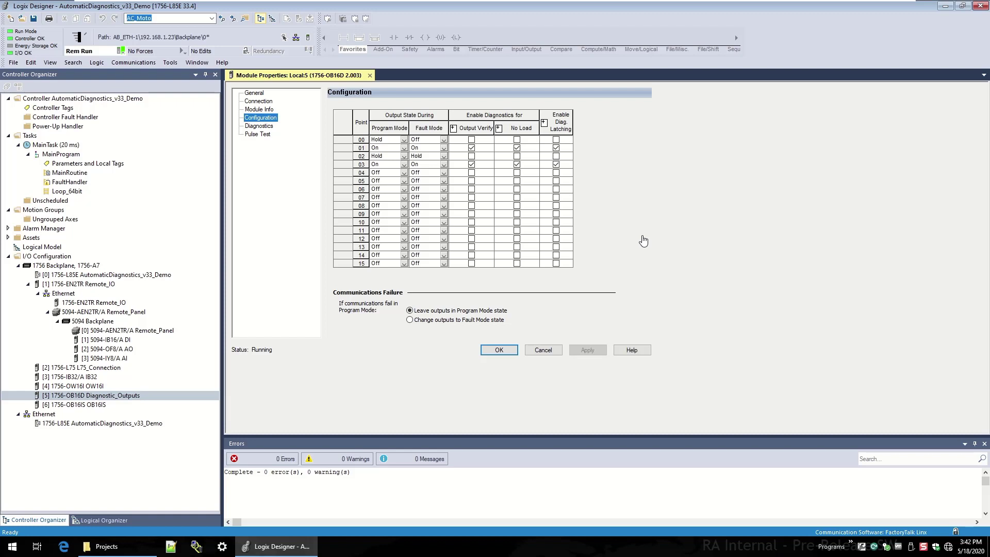
pyautogui.click(471, 148)
pyautogui.click(517, 148)
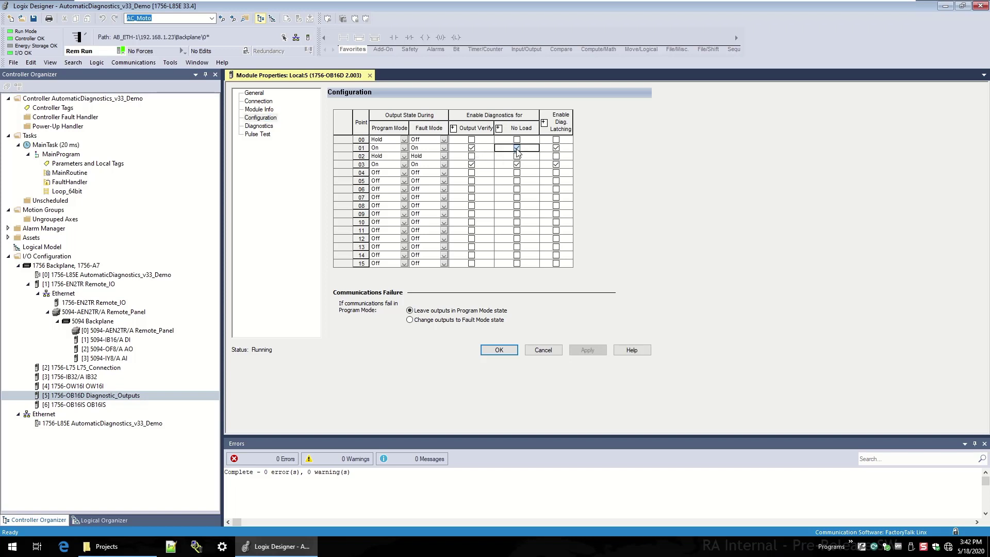
pyautogui.click(556, 148)
pyautogui.click(471, 148)
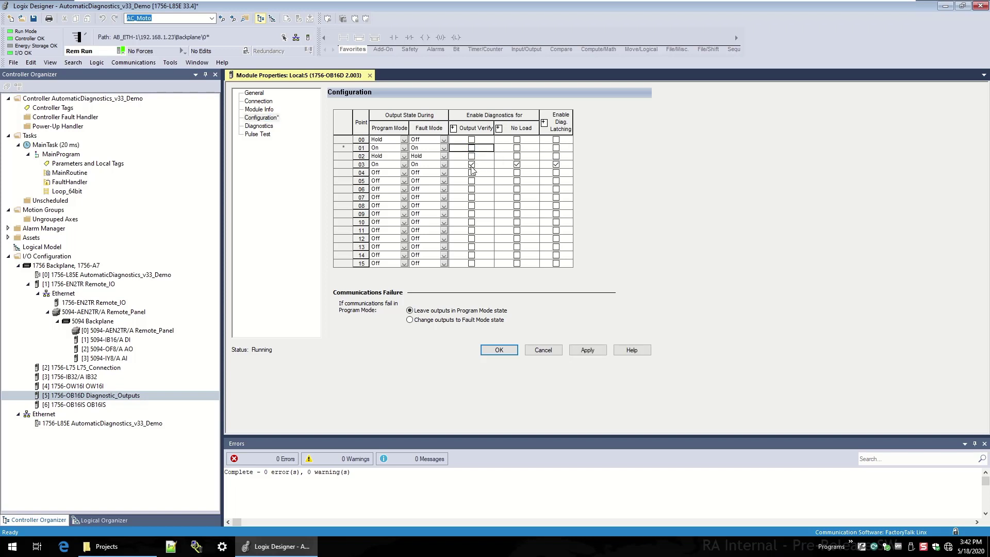
pyautogui.click(471, 165)
pyautogui.click(517, 165)
pyautogui.click(557, 165)
# Enable output verify, no-load and latching on points 00 and 02, and apply to the module
pyautogui.click(471, 140)
pyautogui.click(517, 140)
pyautogui.click(556, 139)
pyautogui.click(472, 156)
pyautogui.click(517, 157)
pyautogui.click(556, 156)
pyautogui.click(586, 351)
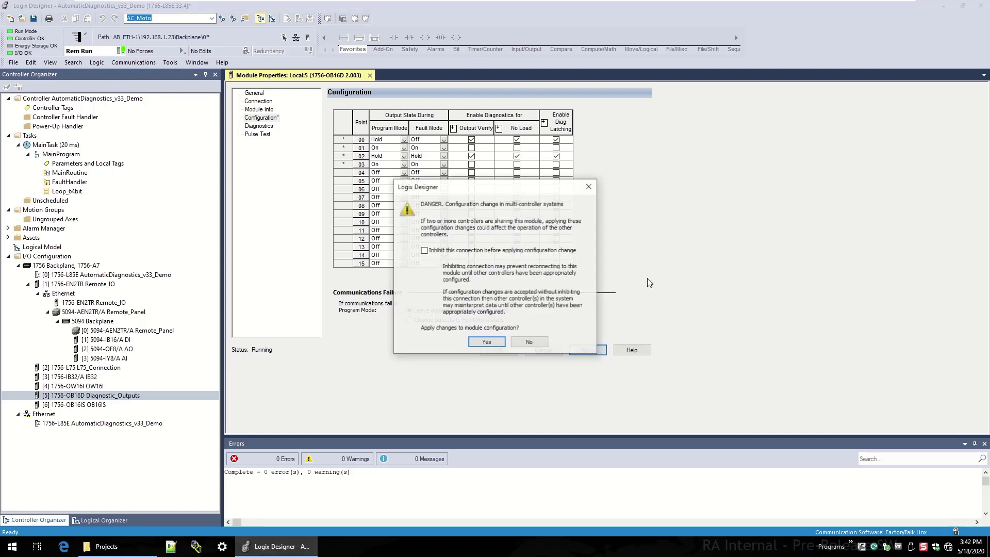
pyautogui.click(487, 343)
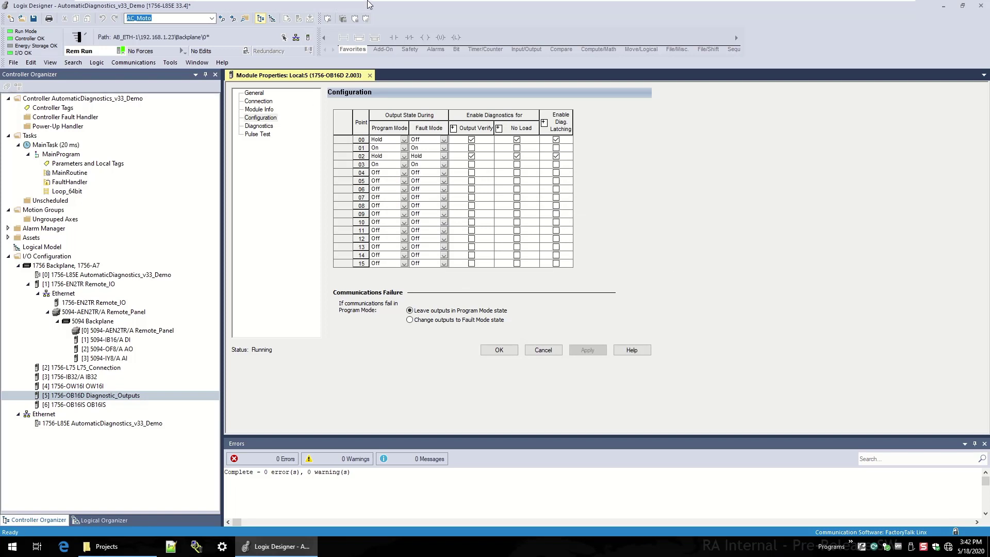
pyautogui.click(599, 7)
# Show Diagnostic_Outputs connection settings, confirming Automatic Diagnostics enabled with a 20.0 ms Diagnostic RPI
pyautogui.click(263, 102)
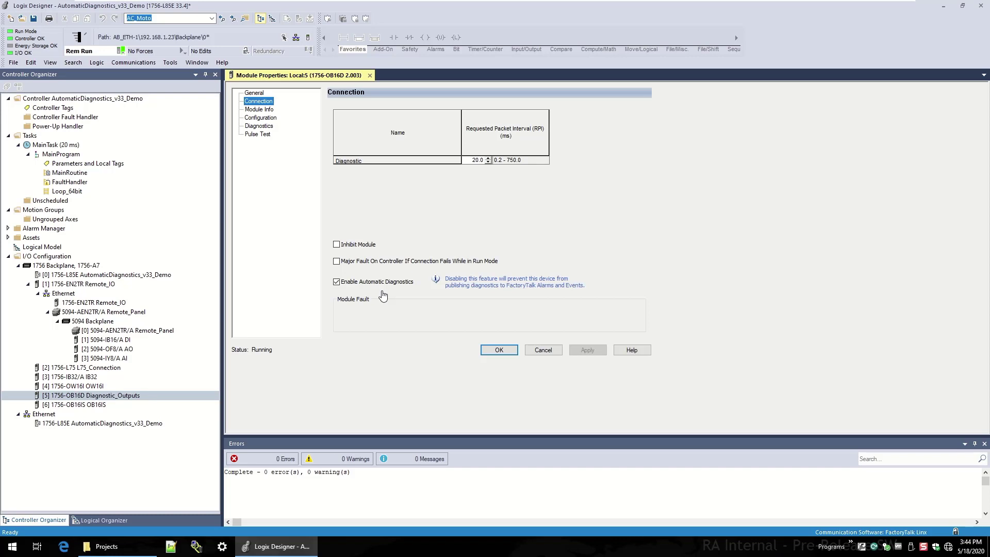
# Open the slot 2 L75_Connection module's Connection page, showing fault 16#0204 connection request timed out
pyautogui.click(105, 369)
pyautogui.doubleClick(105, 368)
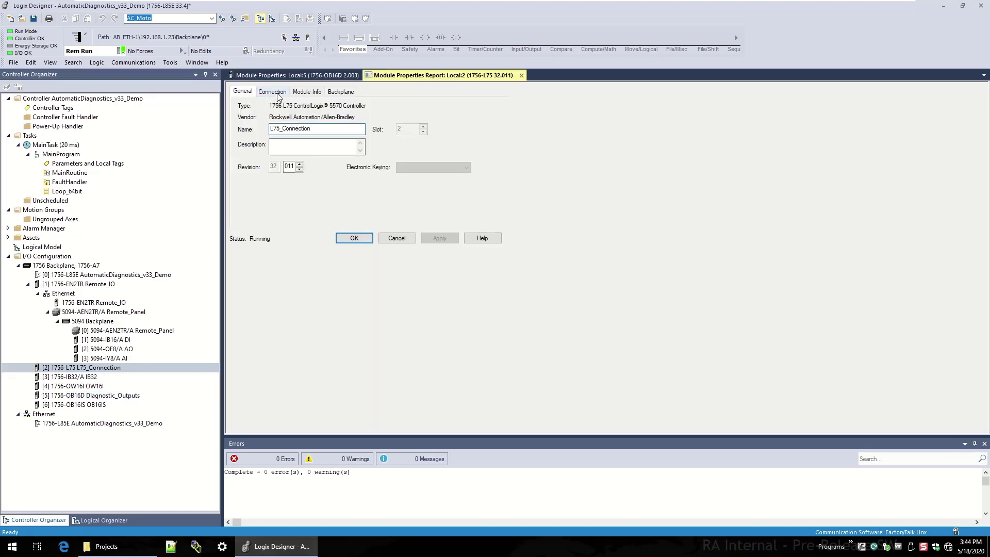
pyautogui.click(277, 92)
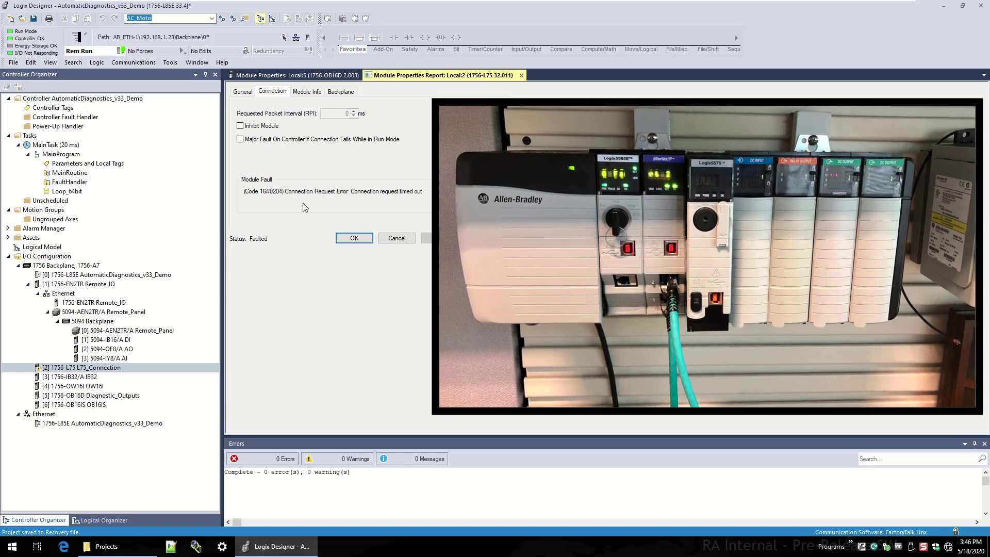
# Check the SE client event summary, then close the L75_Connection and Diagnostic_Outputs property windows
pyautogui.click(611, 9)
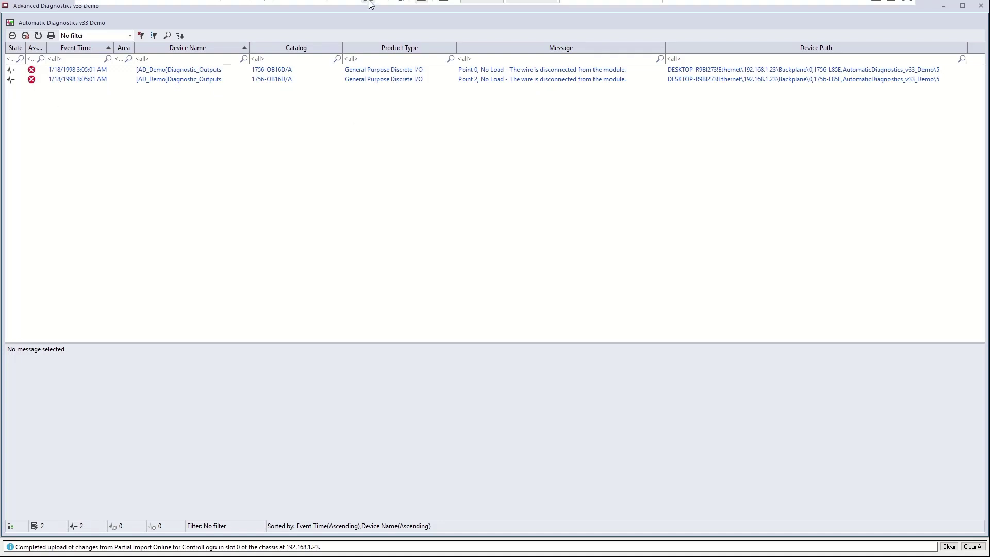
pyautogui.click(531, 9)
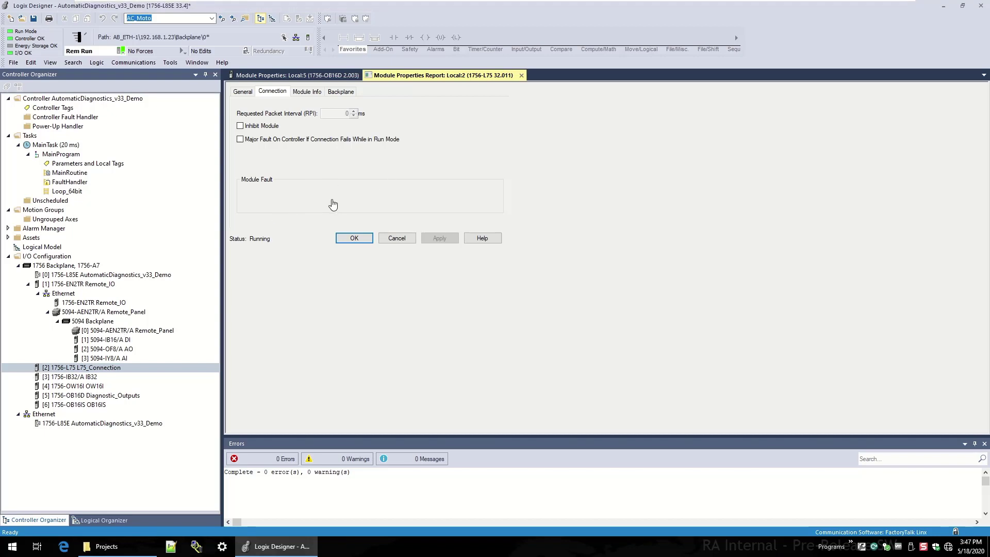
pyautogui.click(405, 242)
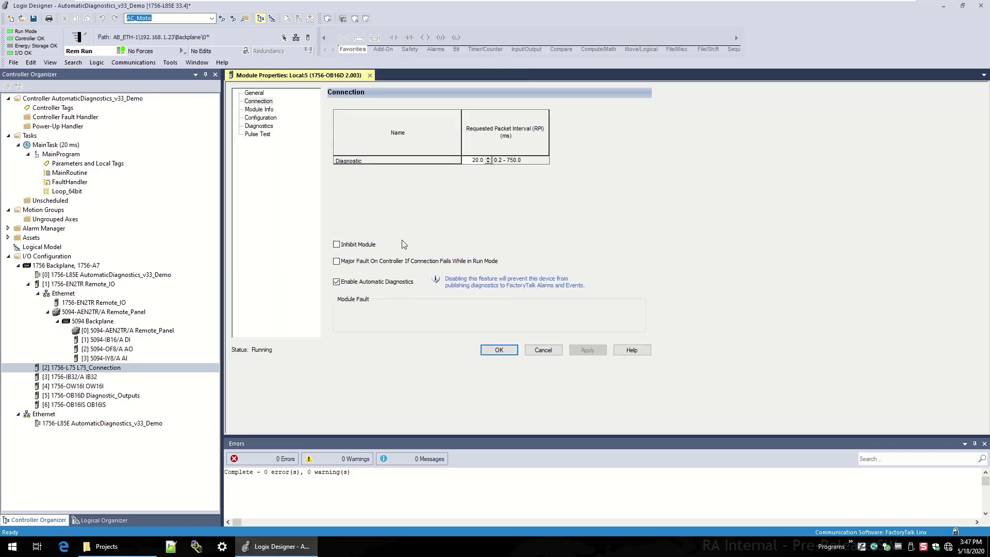
pyautogui.click(552, 350)
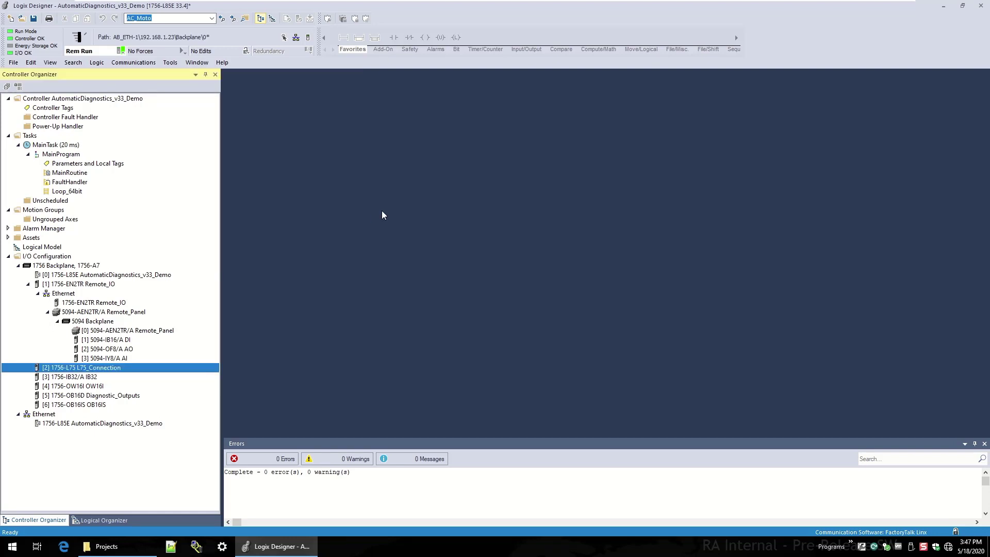
# Review Controller Properties' Major and Minor Faults pages, confirming none recorded, and select MainTask
pyautogui.click(309, 38)
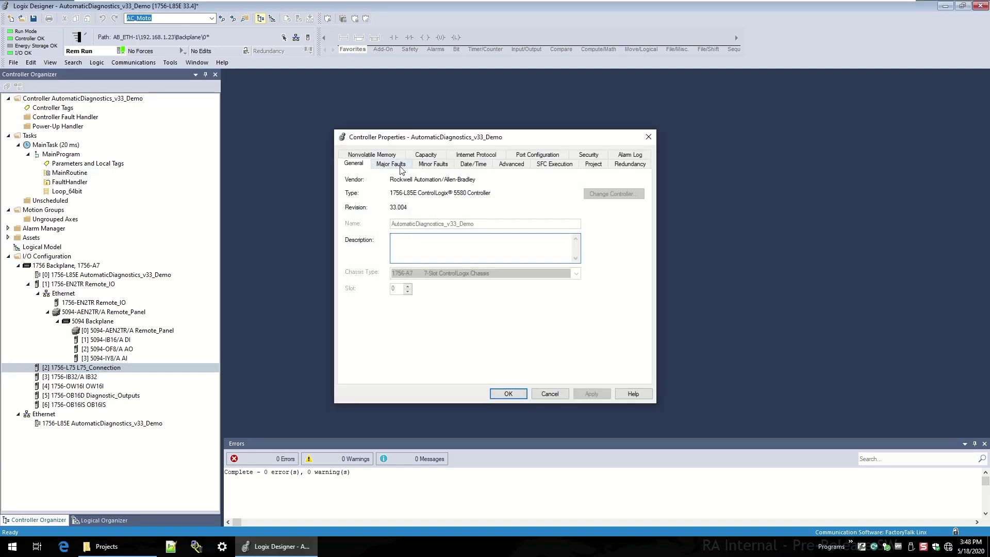
pyautogui.click(400, 168)
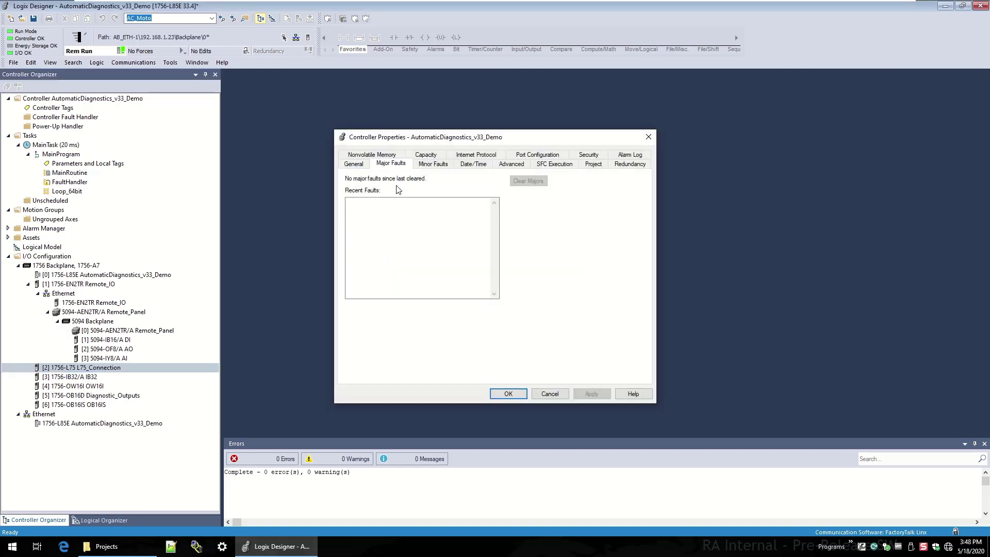
pyautogui.click(439, 168)
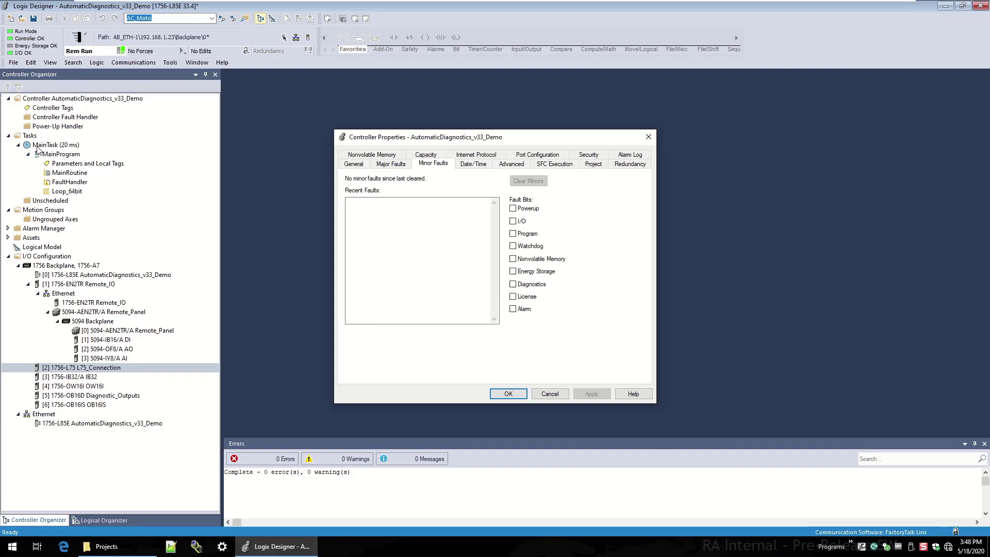
pyautogui.click(73, 146)
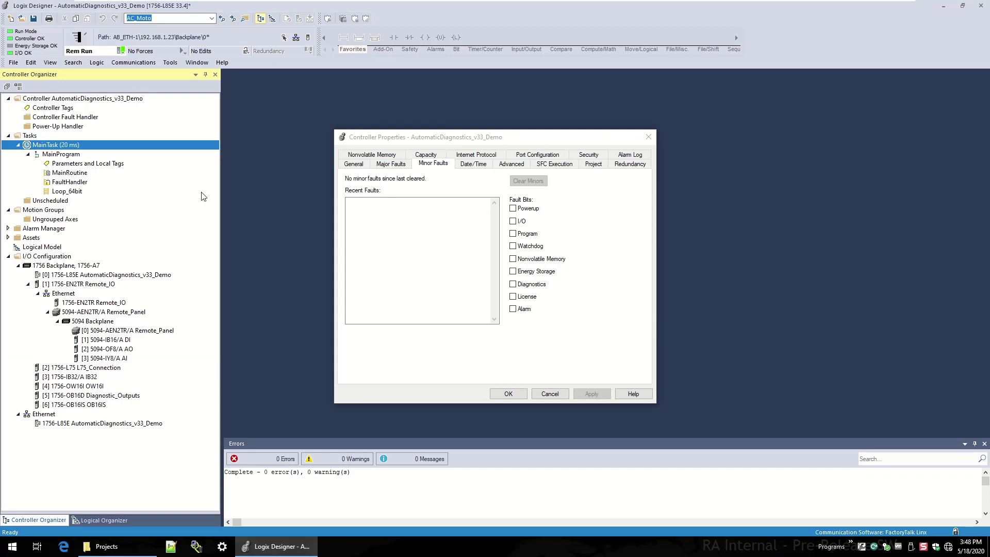
# Change MainTask's period from 20.000 to 10.0 ms in its properties, keeping the 100 ms watchdog
pyautogui.rightClick(72, 148)
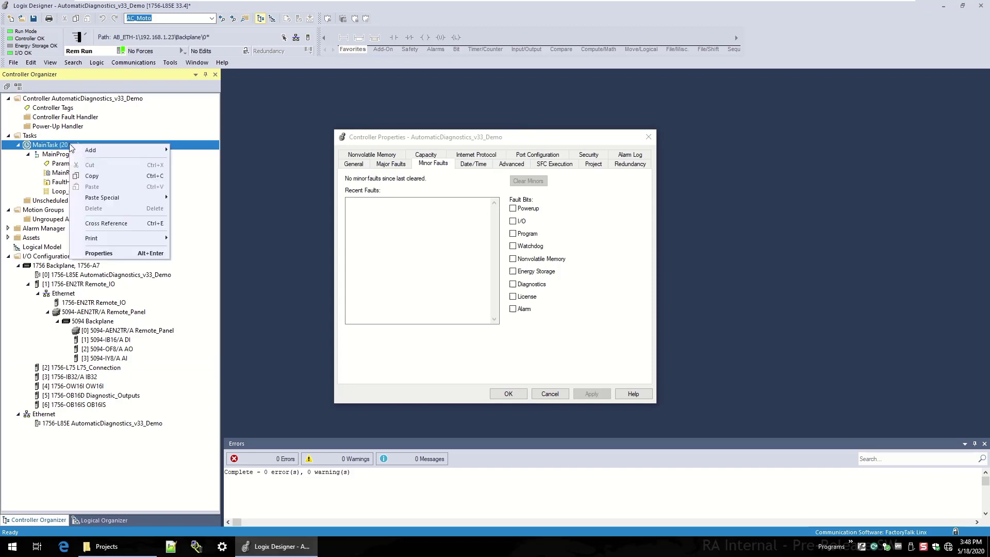
pyautogui.click(100, 254)
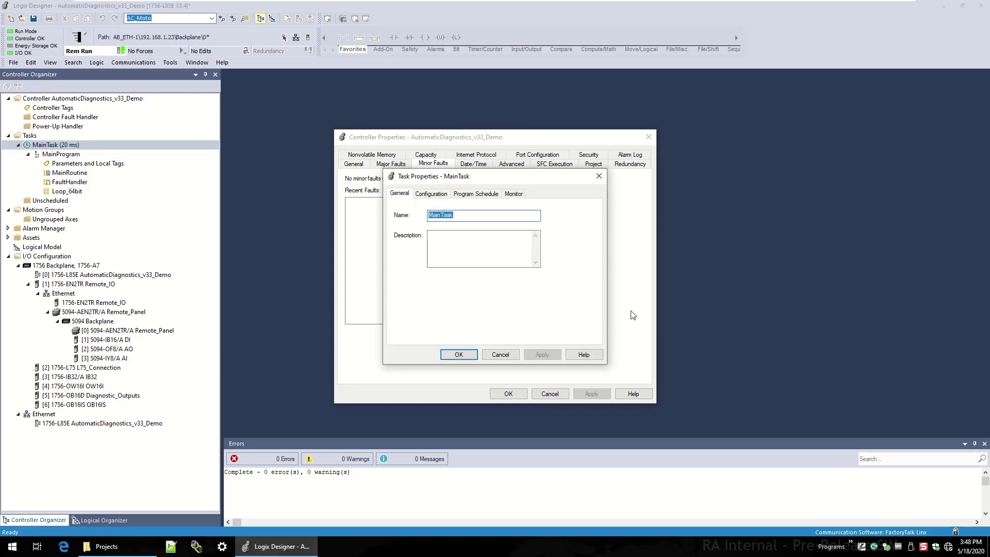
pyautogui.click(515, 195)
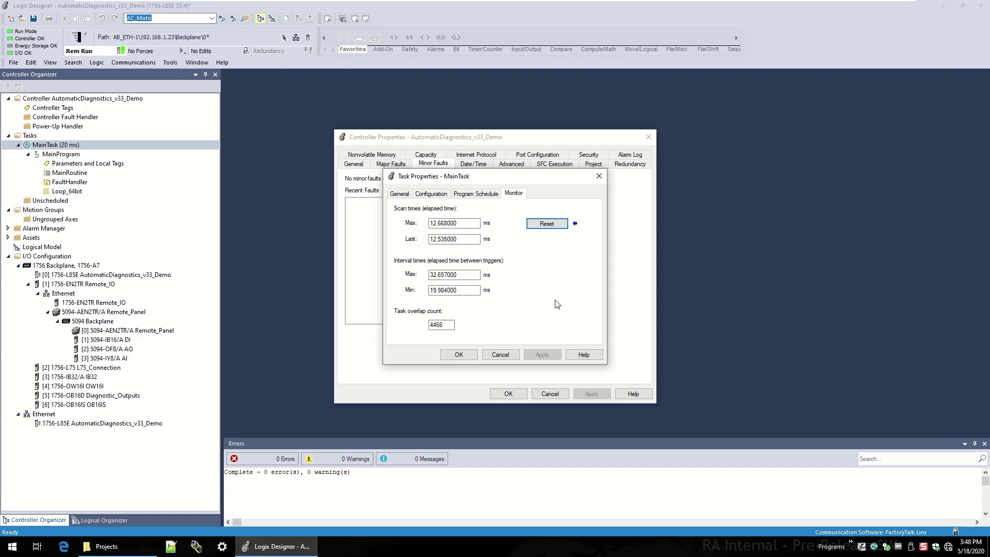
pyautogui.click(432, 194)
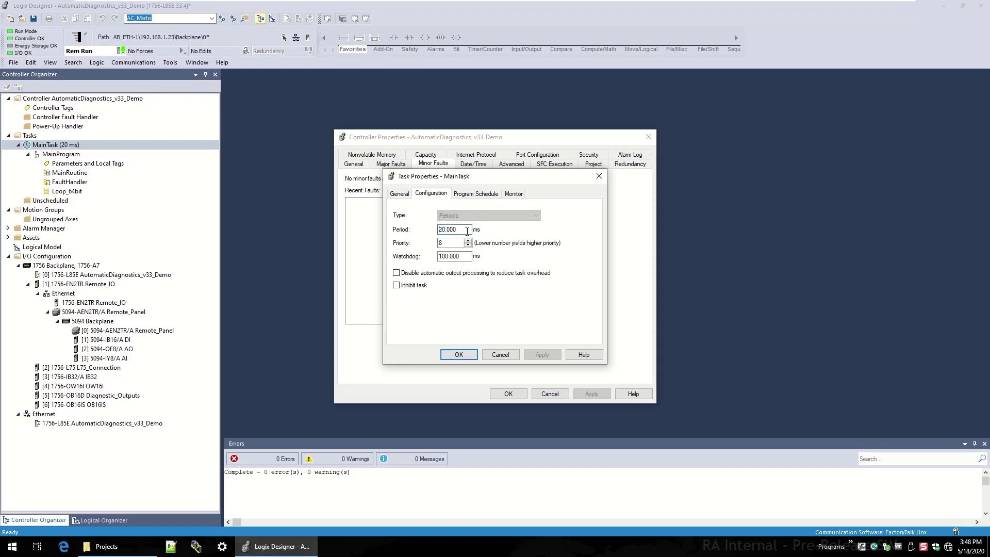
pyautogui.doubleClick(464, 230)
pyautogui.write('10.0')
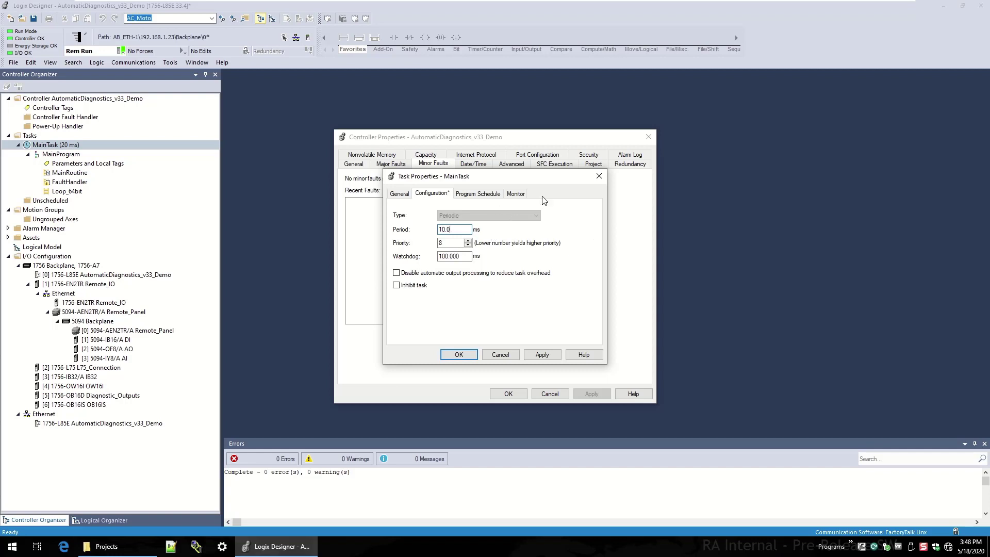
# Apply the 10 ms MainTask period and move the dialog aside to reveal accumulating watchdog minor faults
pyautogui.click(550, 356)
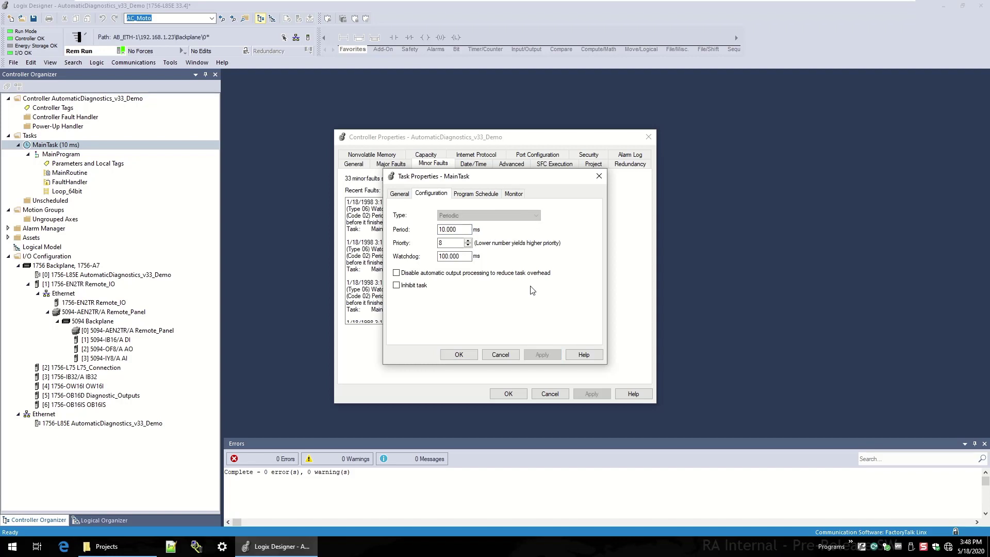
pyautogui.moveTo(515, 179); pyautogui.dragTo(731, 197)
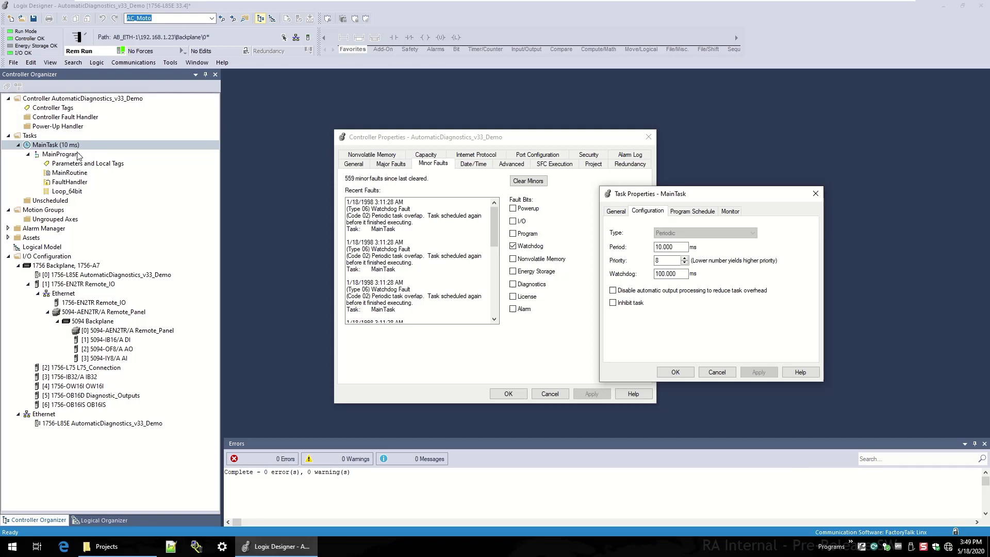
# In the Advanced Diagnostics event list, widen Device Name to reveal the 1756-L85E T06:C02 watchdog fault
pyautogui.moveTo(605, 4)
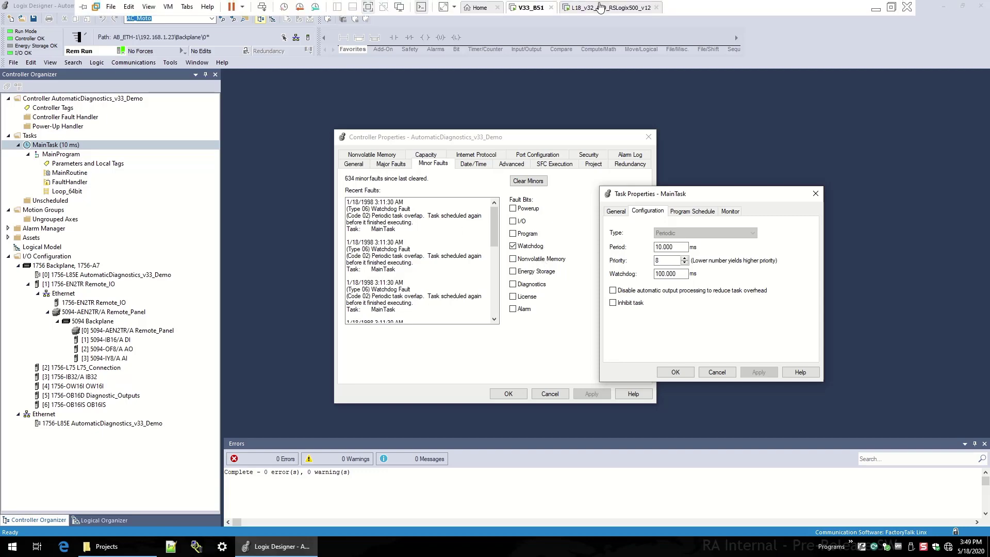
pyautogui.click(604, 12)
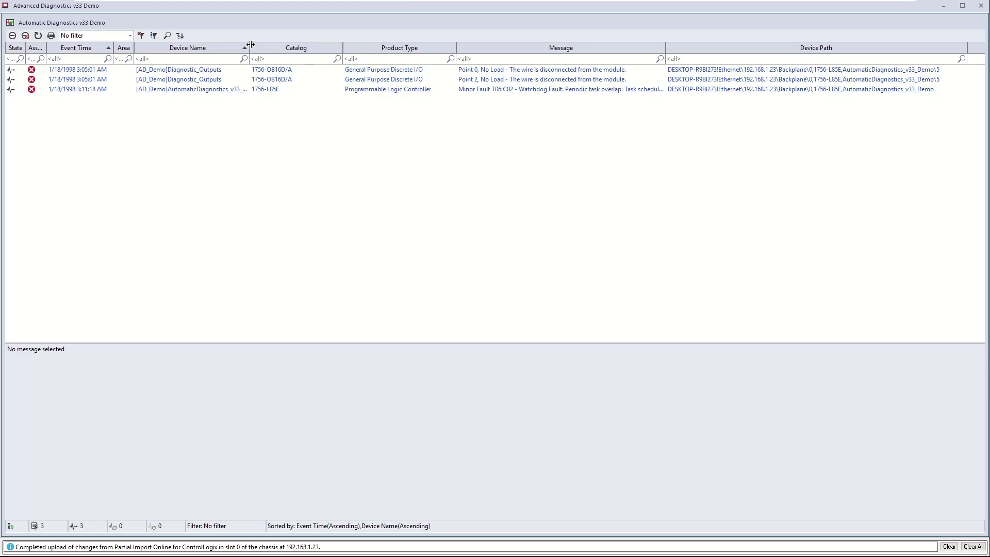
pyautogui.moveTo(250, 45); pyautogui.dragTo(273, 45)
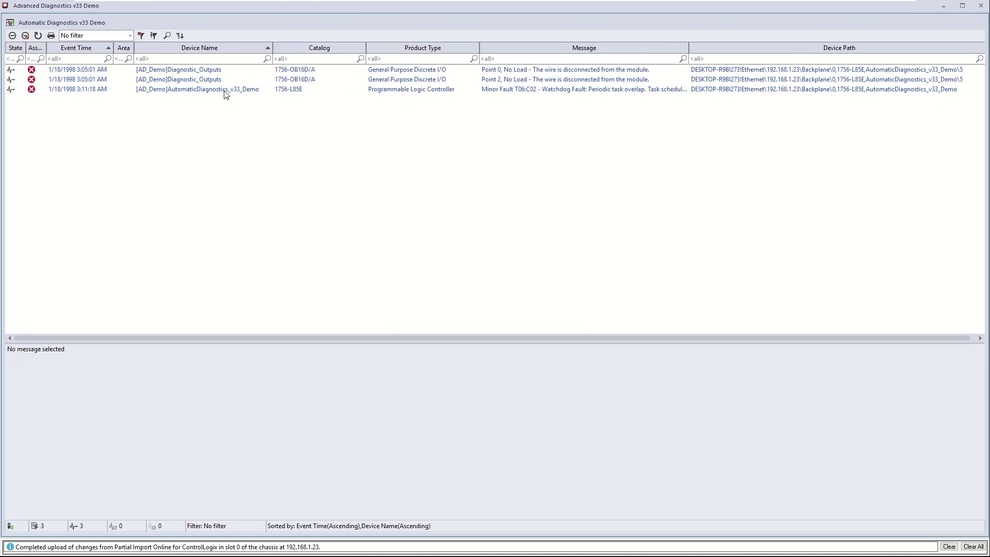